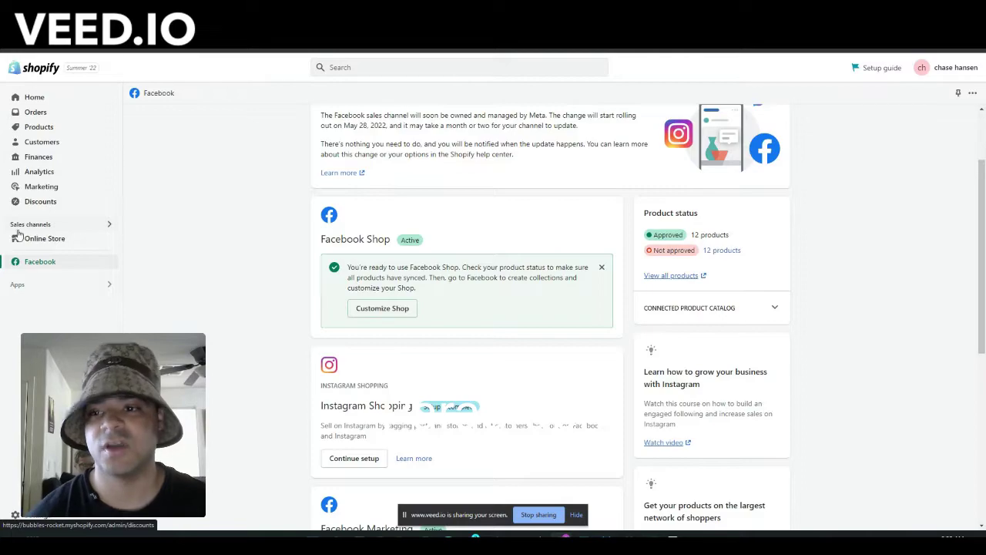
Step: Open the Facebook sales channel and review its Facebook Shop, Instagram Shopping and Facebook Marketing sections
left_click(108, 227)
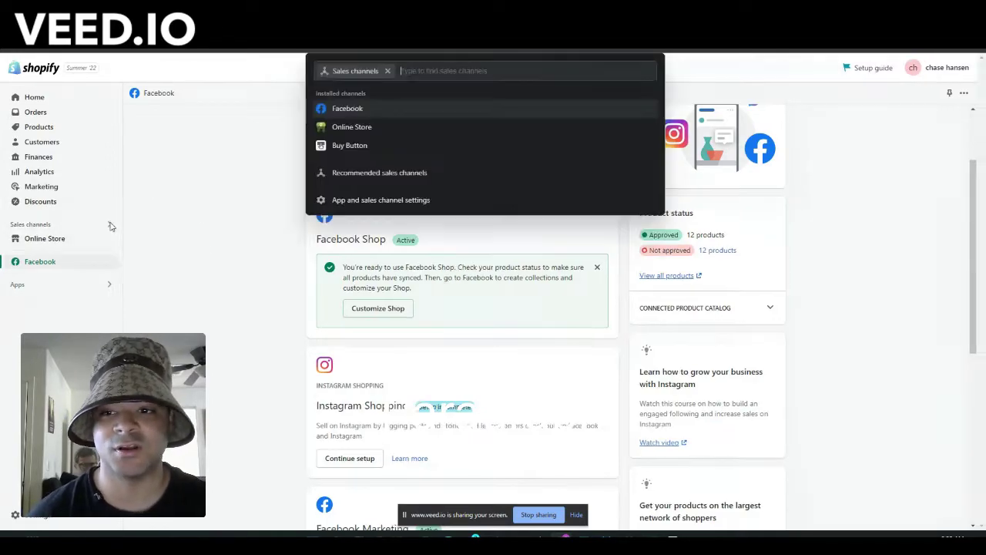
left_click(366, 116)
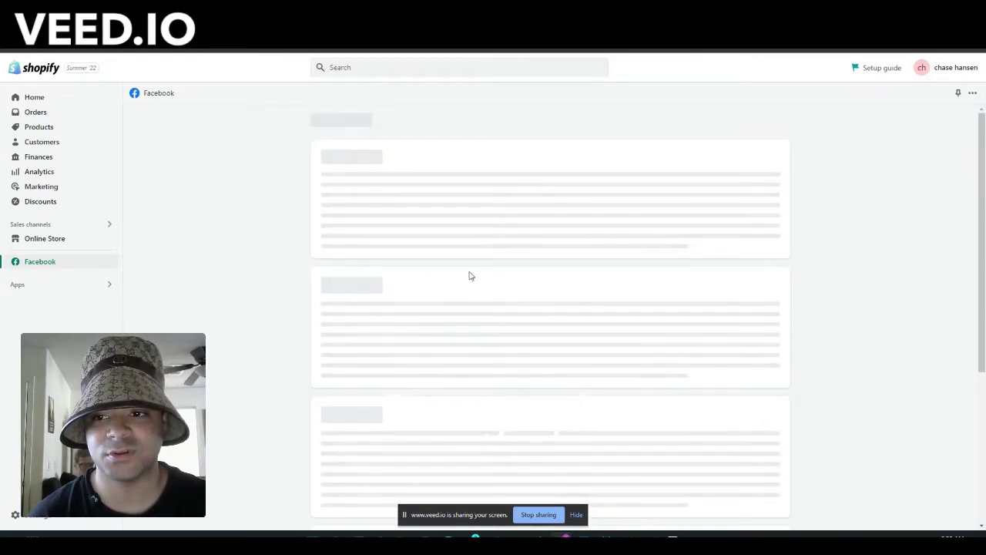
scroll(450, 292, "down", 1)
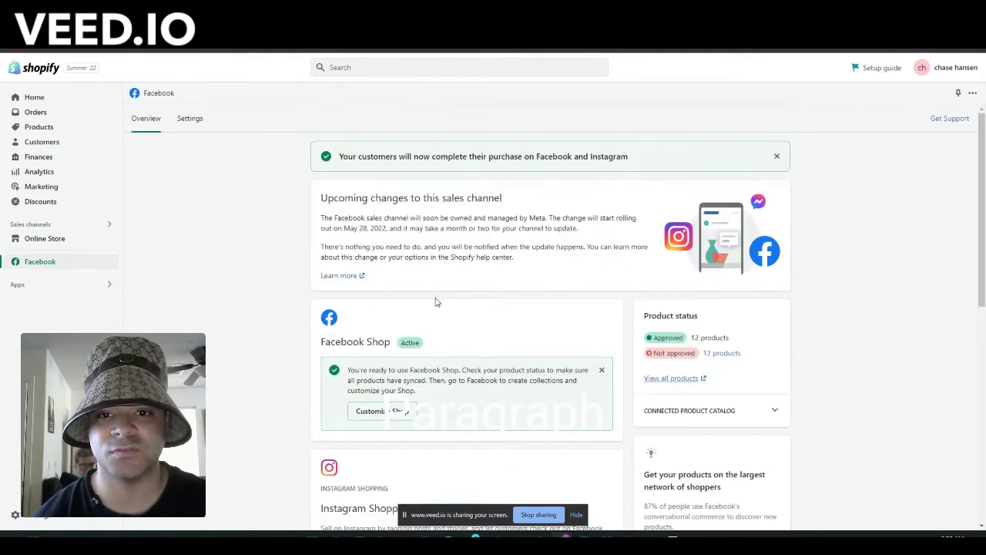
scroll(436, 301, "down", 4)
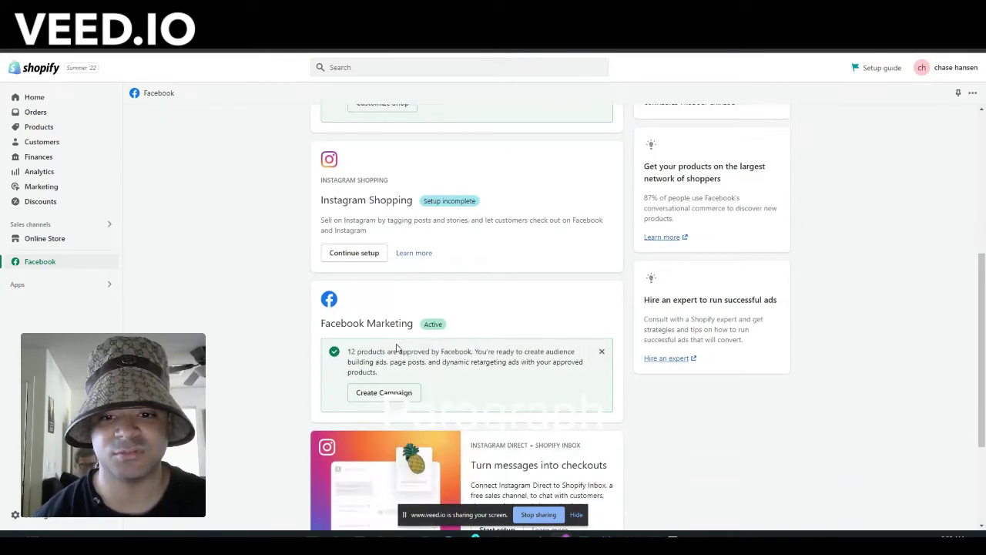
scroll(401, 339, "up", 3)
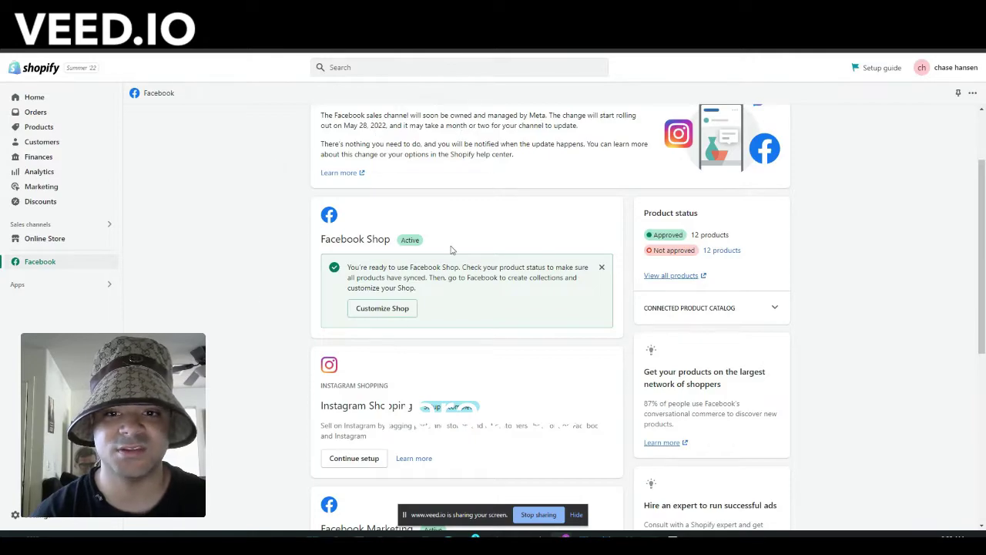
Step: Go from the Facebook Shop customization to Commerce Manager and view the Business assets settings and the catalog's items
left_click(406, 309)
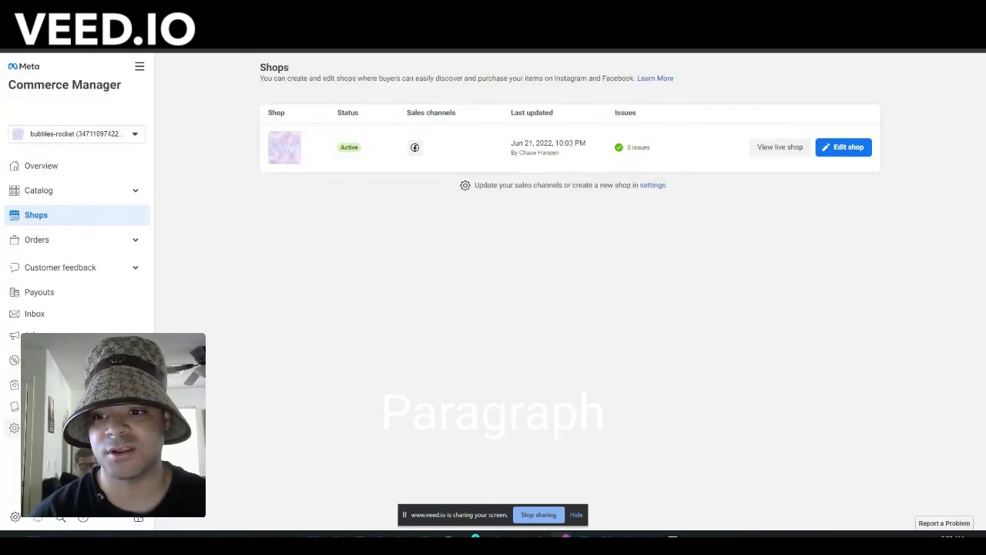
left_click(14, 428)
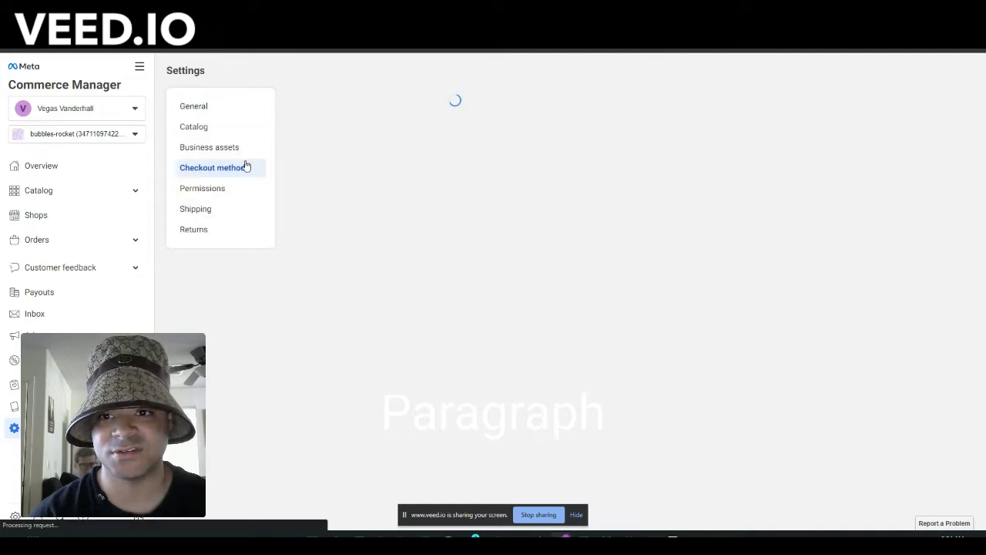
left_click(238, 148)
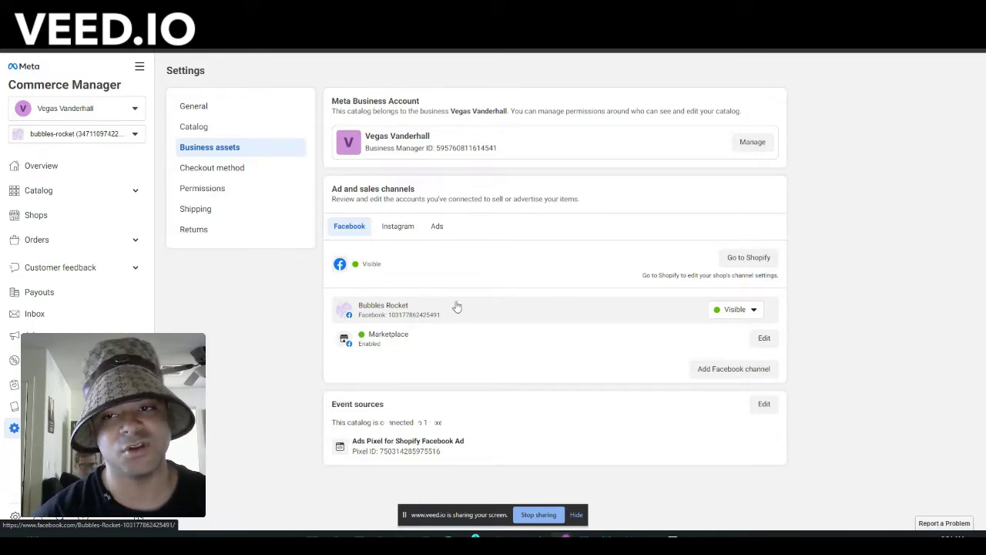
left_click(68, 190)
left_click(64, 212)
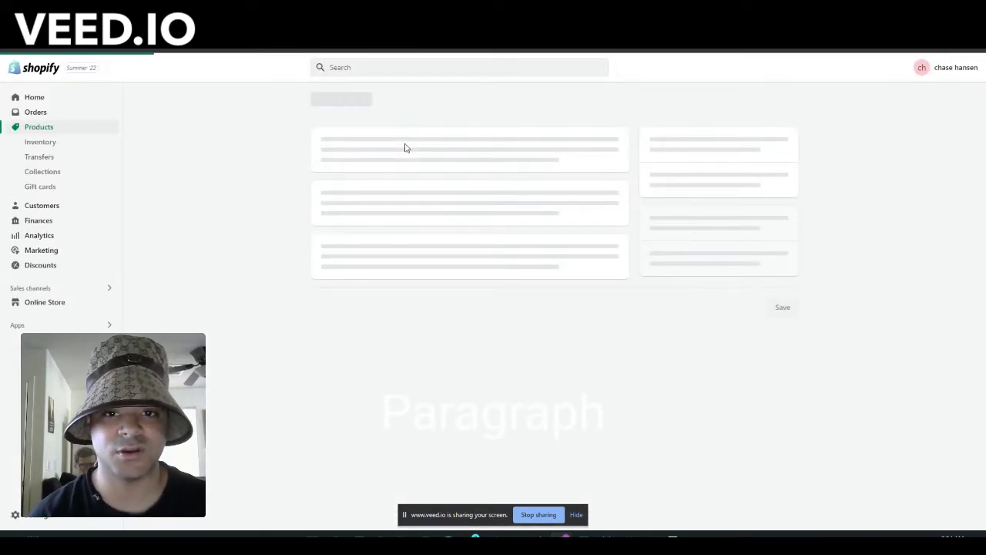
Step: Examine the sales channel selection and product status options on Shopify's Add product form
left_click(396, 269)
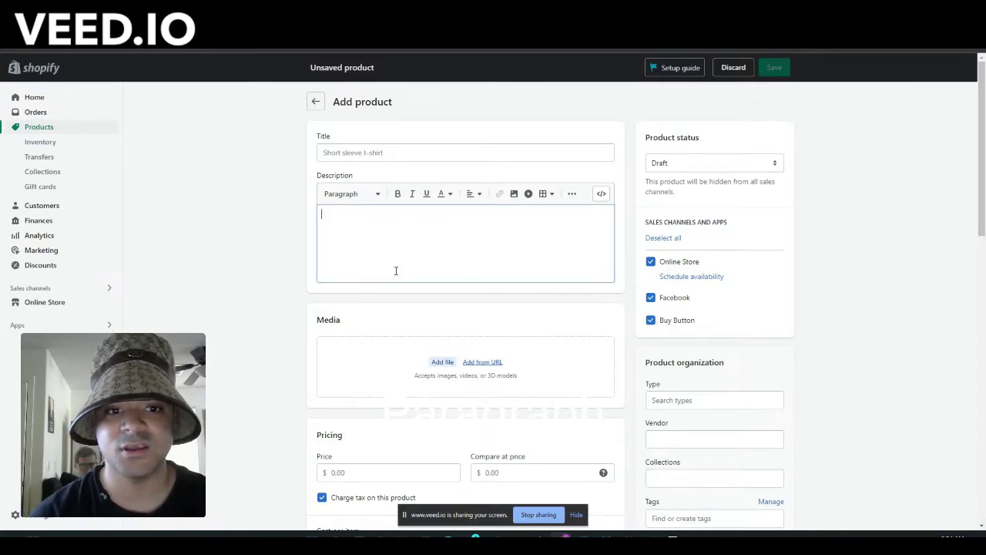
scroll(457, 315, "down", 1)
scroll(434, 267, "up", 1)
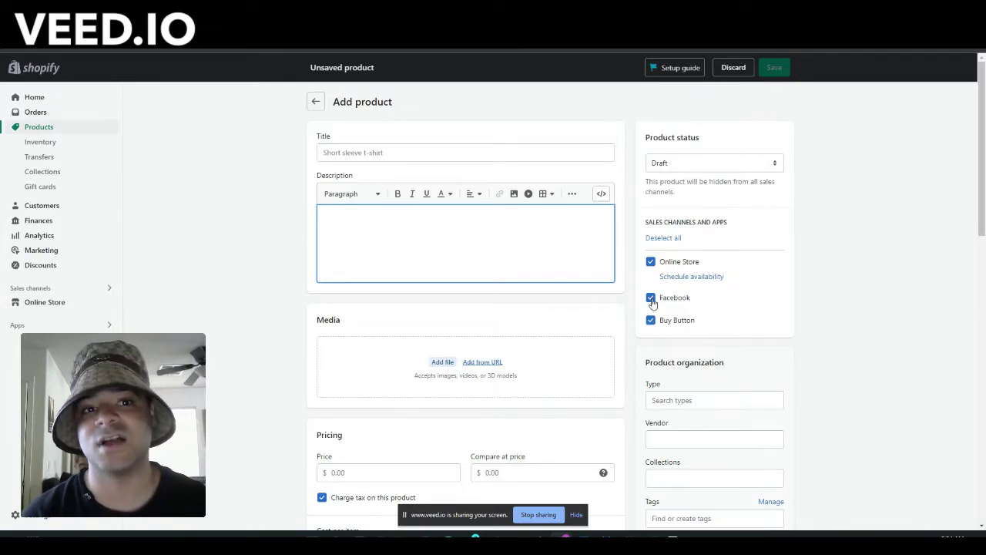
left_click(707, 161)
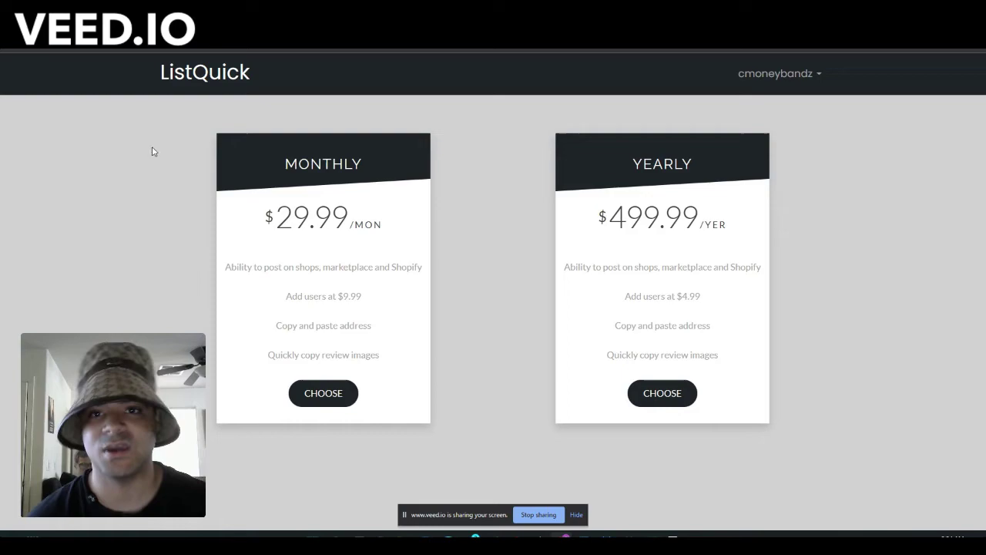
key("ctrl+Tab")
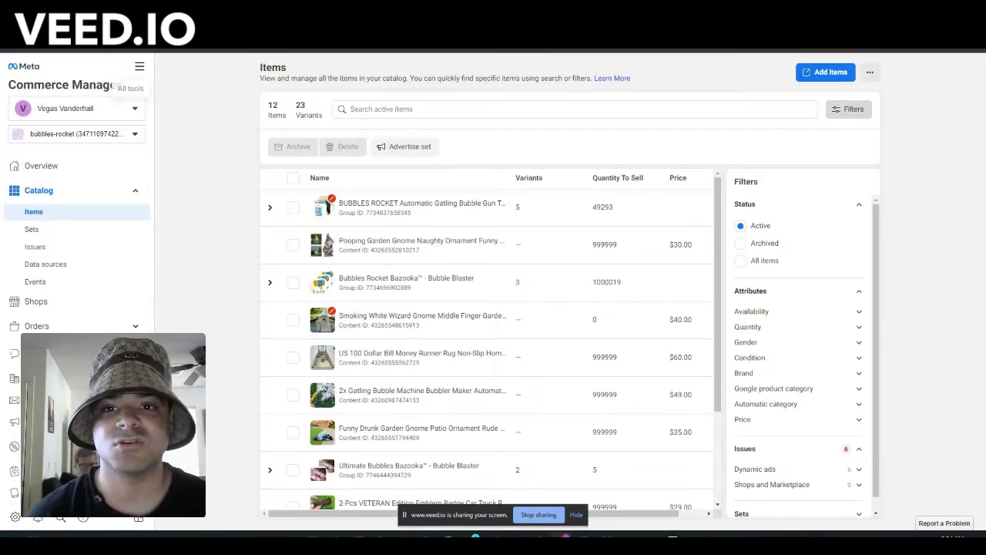
key("ctrl+Tab")
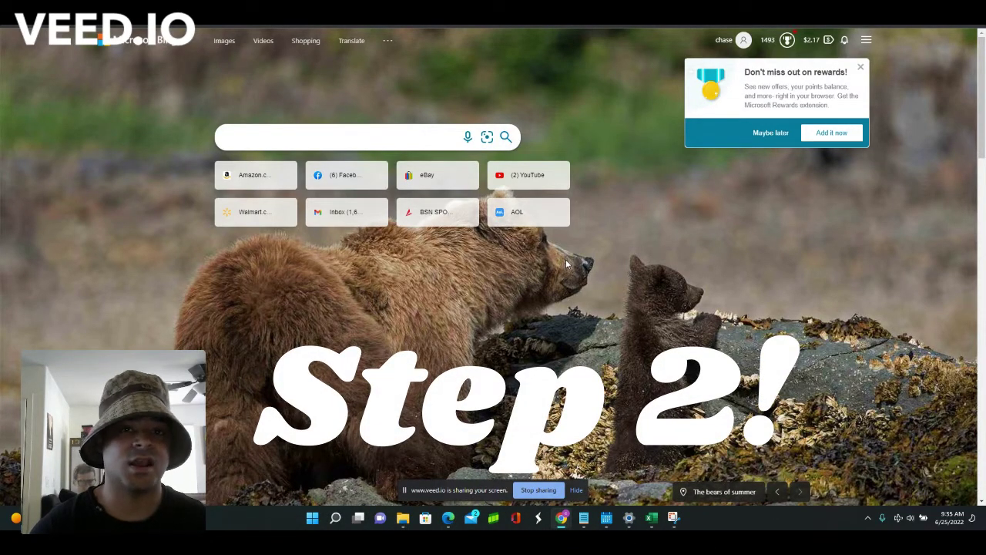
Step: Search the web for "create facebook shop"
left_click(374, 141)
type("crea")
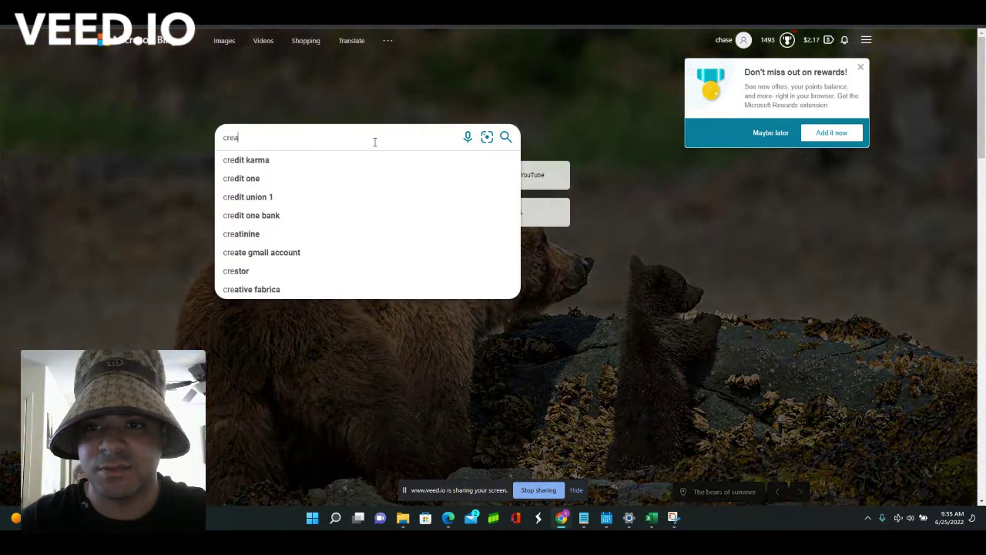
type("te face")
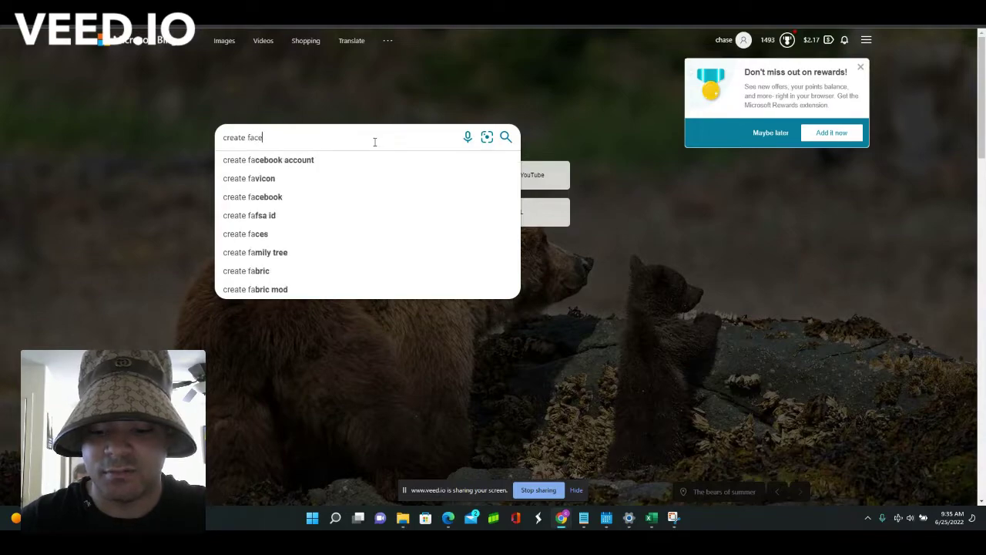
type("book shop")
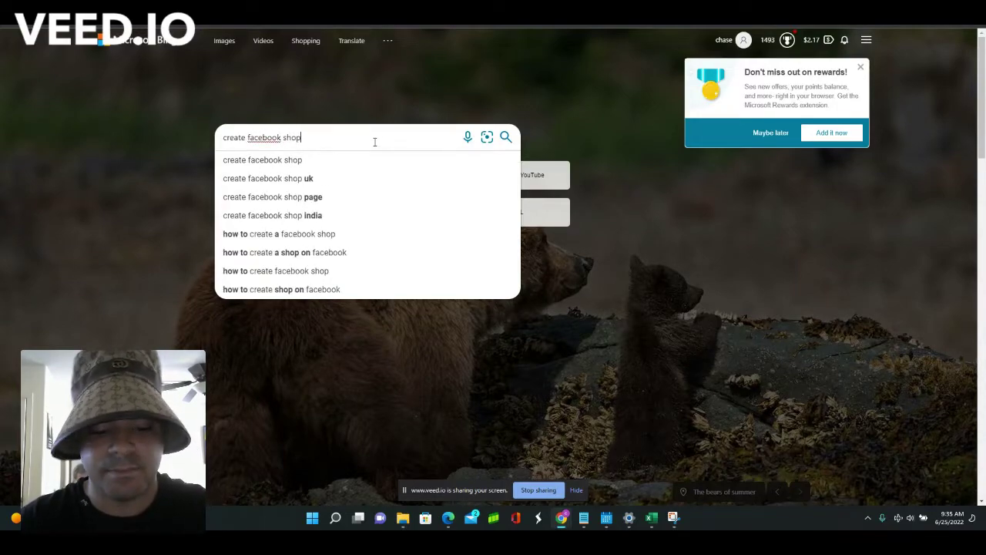
key("Return")
Step: Open the facebook.com result "How to set up a Shop on Facebook and Instagram" and hide the screen-sharing notice
scroll(262, 227, "down", 4)
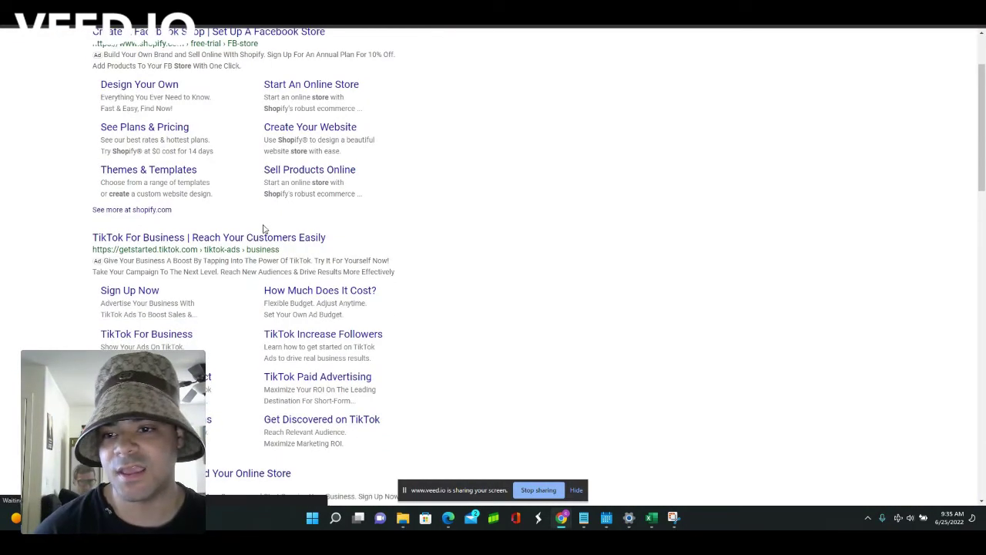
scroll(239, 237, "down", 3)
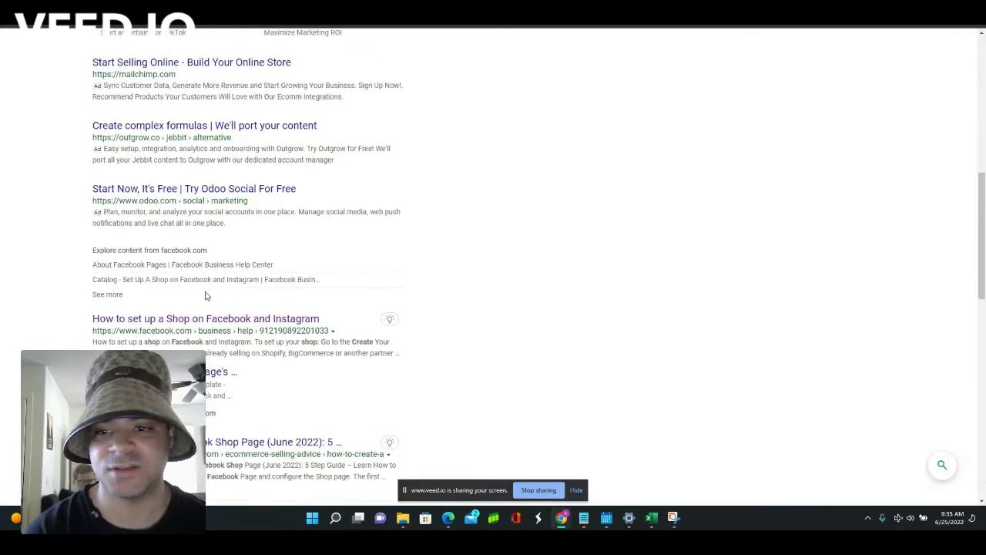
left_click(199, 320)
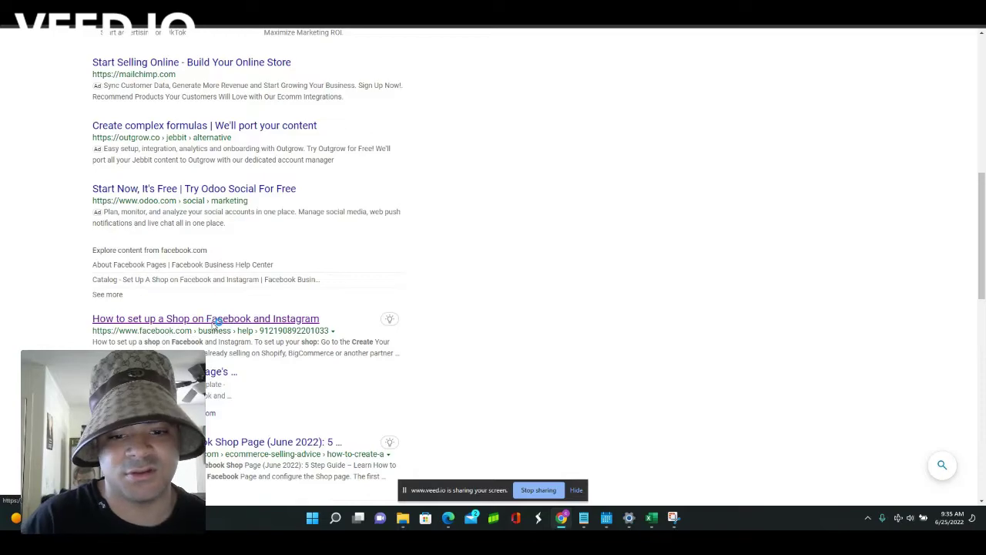
left_click(575, 490)
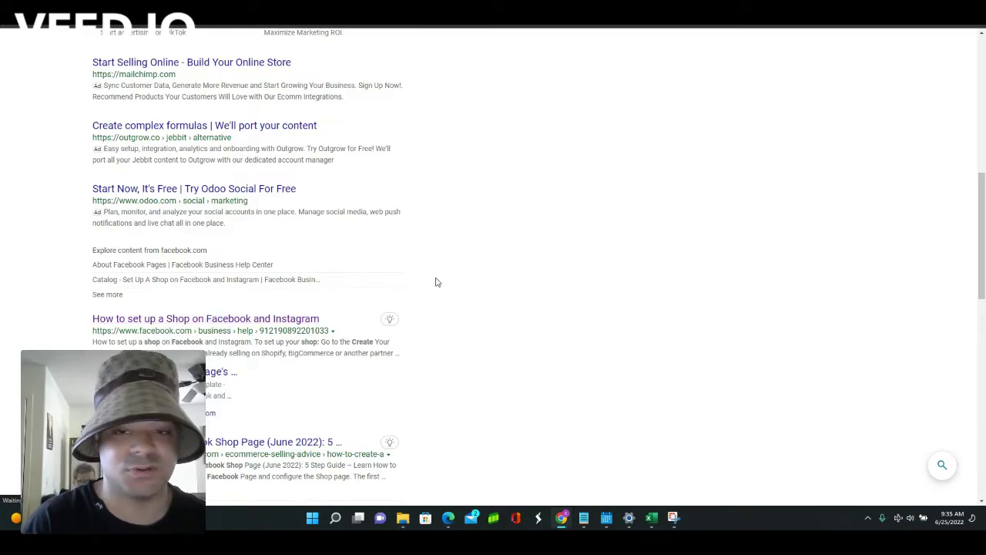
Step: Find the shop setup instructions in the help article and open the linked Create Your Shop page
scroll(301, 266, "down", 5)
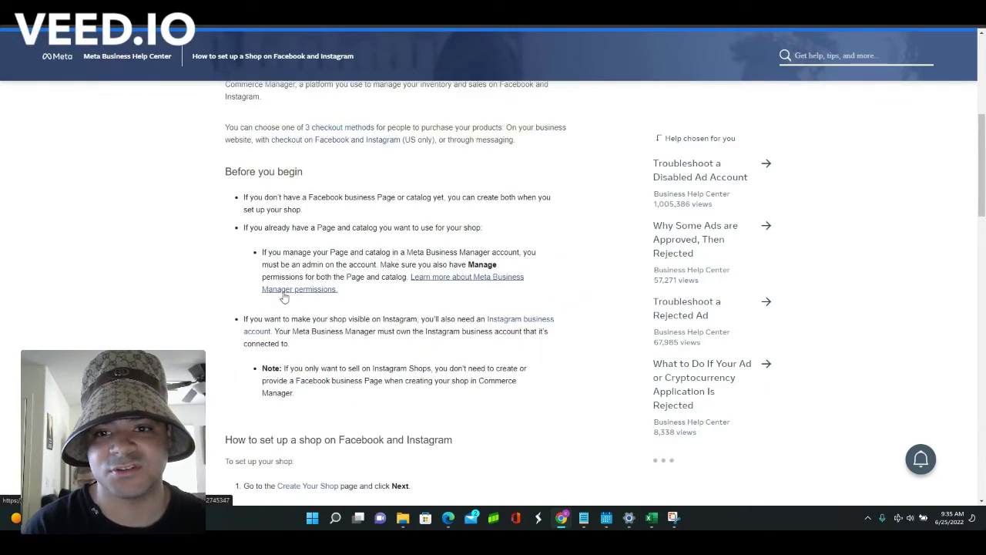
scroll(290, 231, "down", 1)
scroll(285, 266, "down", 1)
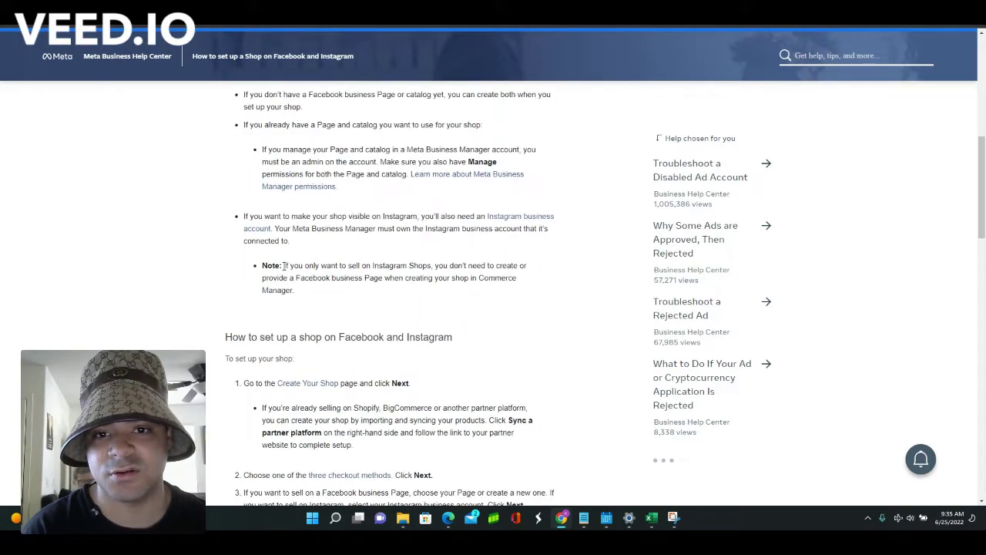
scroll(319, 301, "down", 2)
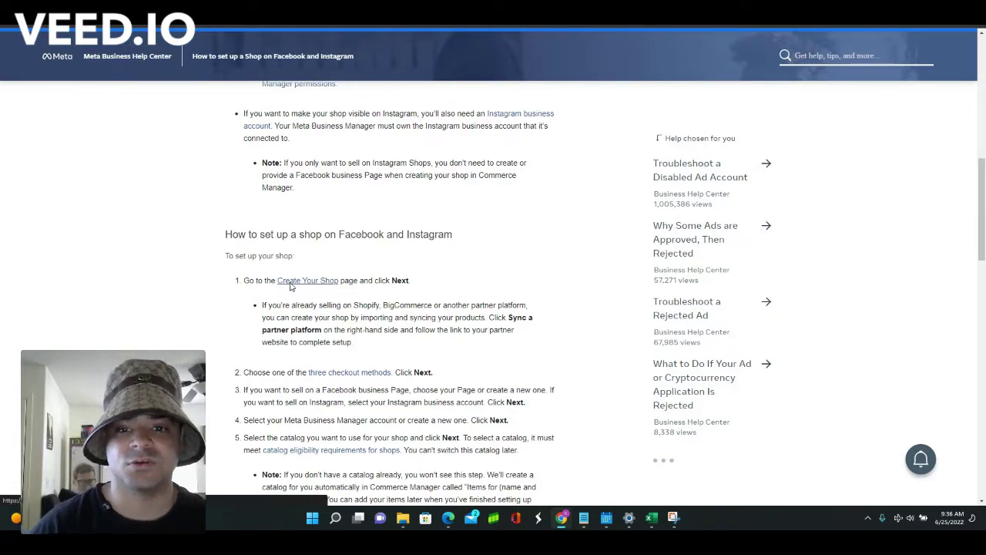
left_click(291, 284)
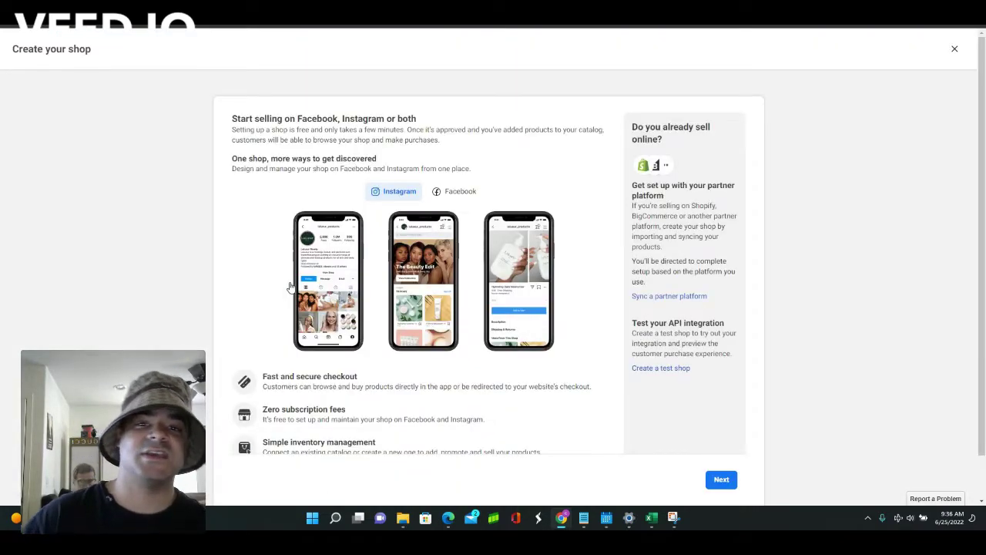
Step: Preview how a shop looks on Facebook and proceed from the introduction into the shop setup
scroll(290, 287, "down", 1)
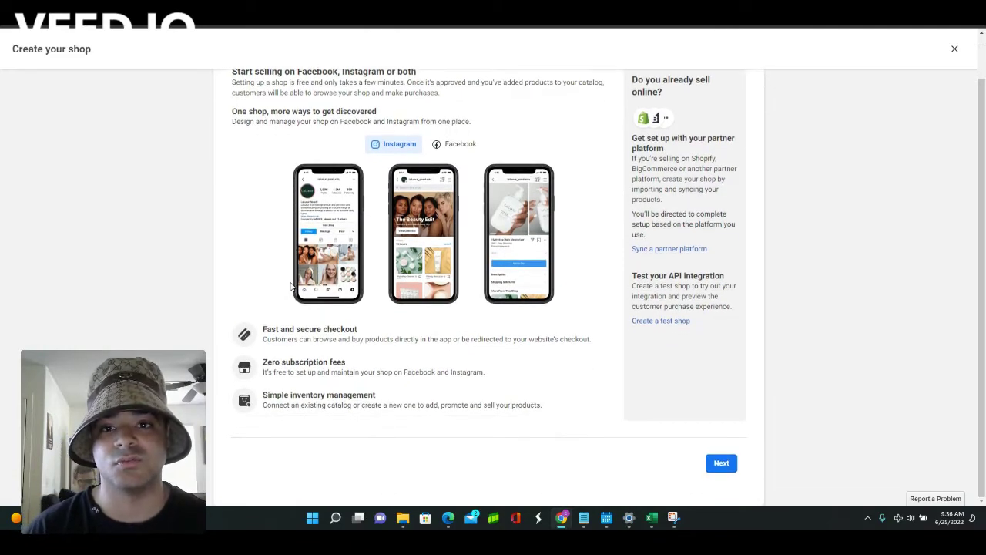
scroll(246, 223, "up", 1)
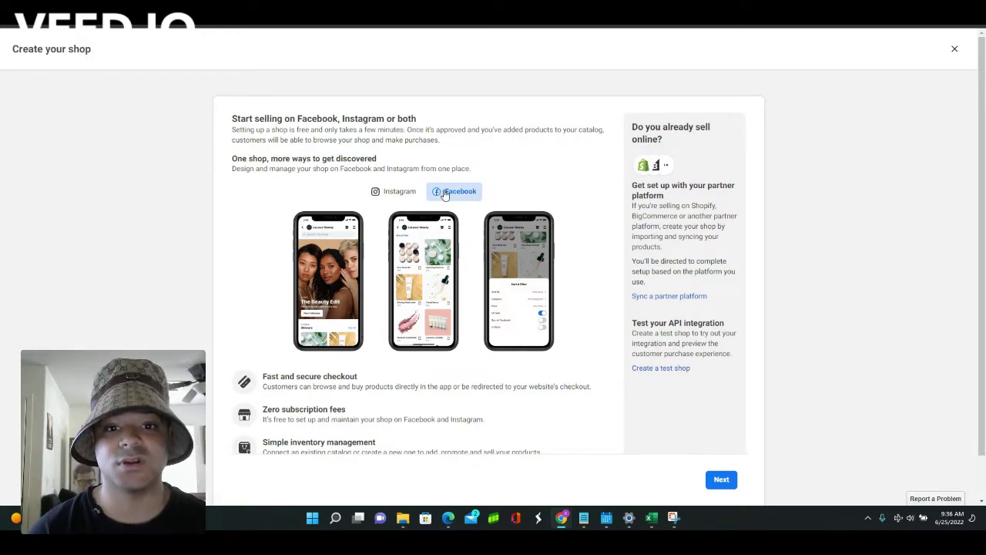
left_click(724, 480)
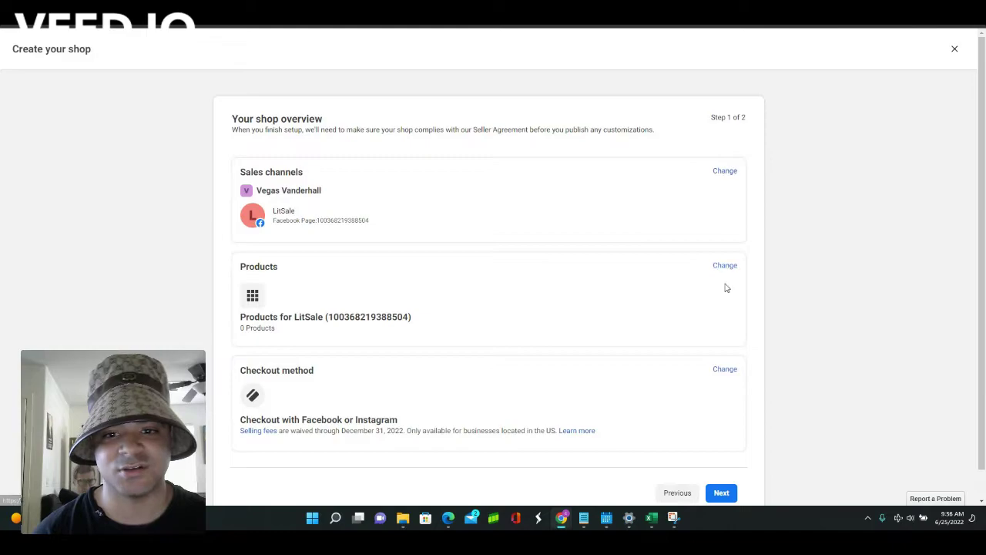
Step: Change the shop's sales channels and start creating a new Page in the "Local business or place" category
scroll(726, 308, "down", 1)
left_click(725, 141)
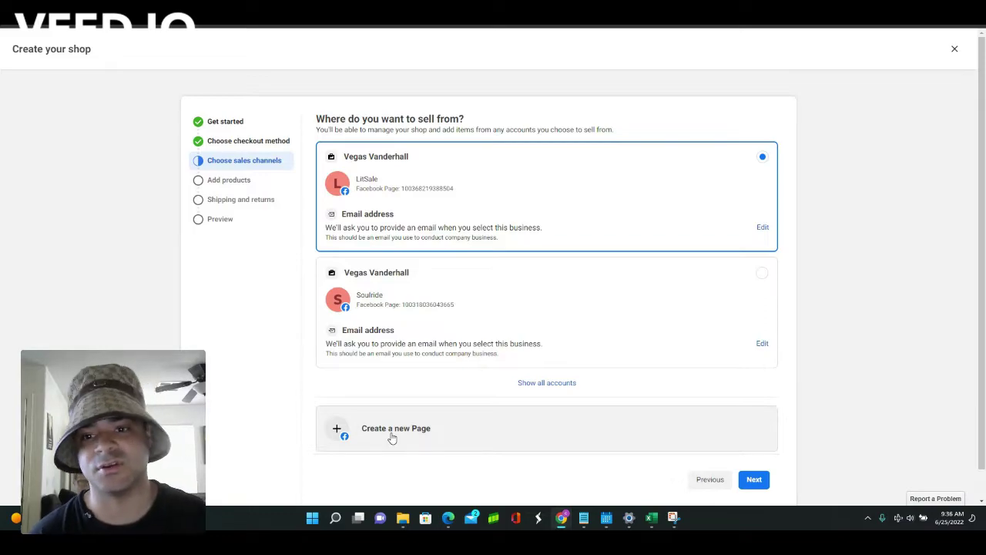
left_click(392, 436)
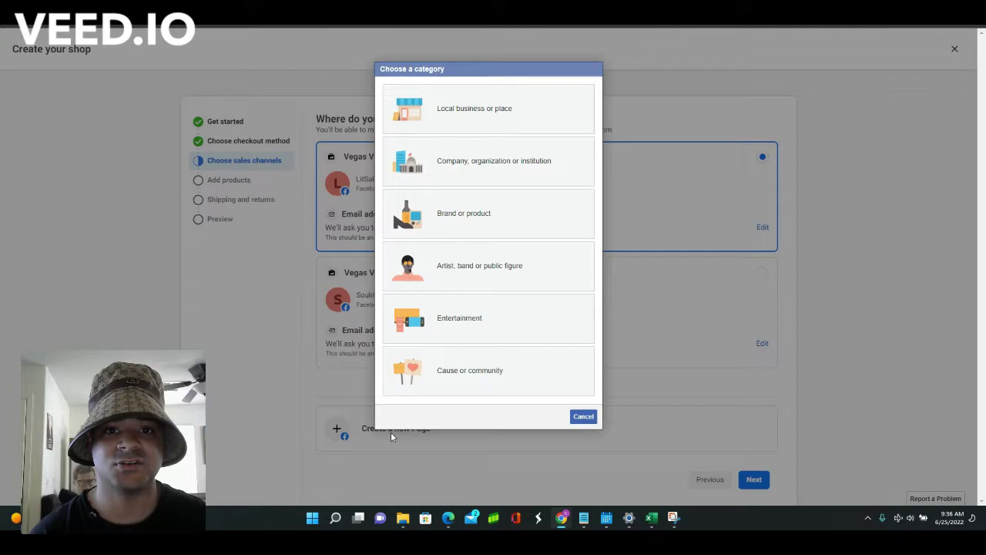
left_click(500, 121)
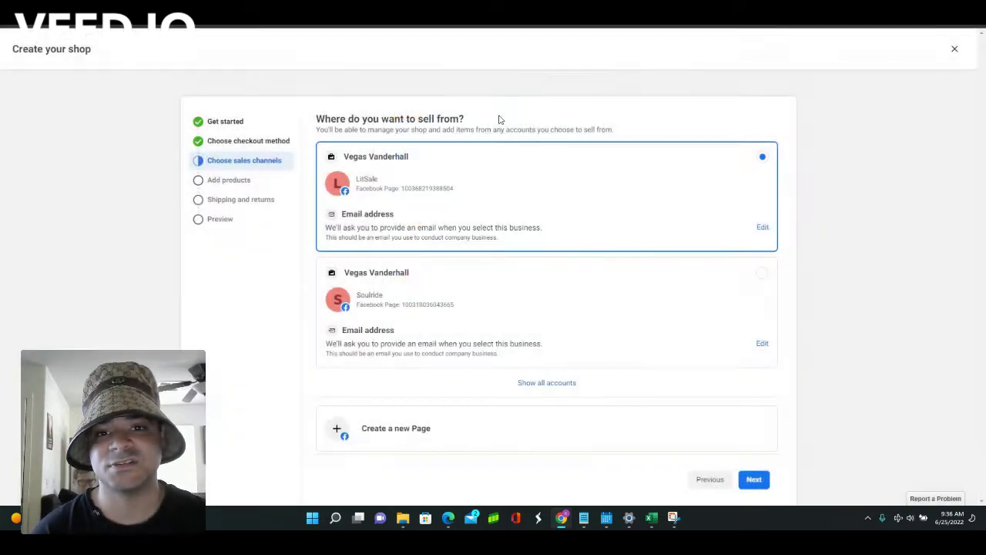